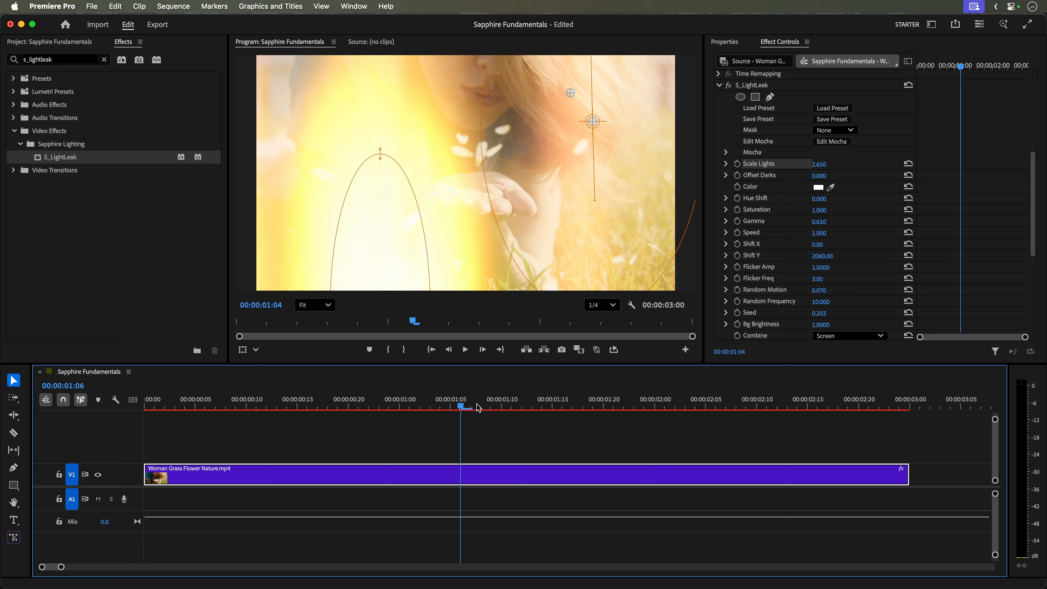
Step: Scrub through the sequence to preview the light leak effect on the Woman Grass Flower Nature clip
{"action": "left_click_drag", "start_coordinate": [468, 408], "coordinate": [742, 409]}
{"action": "left_click_drag", "start_coordinate": [742, 409], "coordinate": [610, 417]}
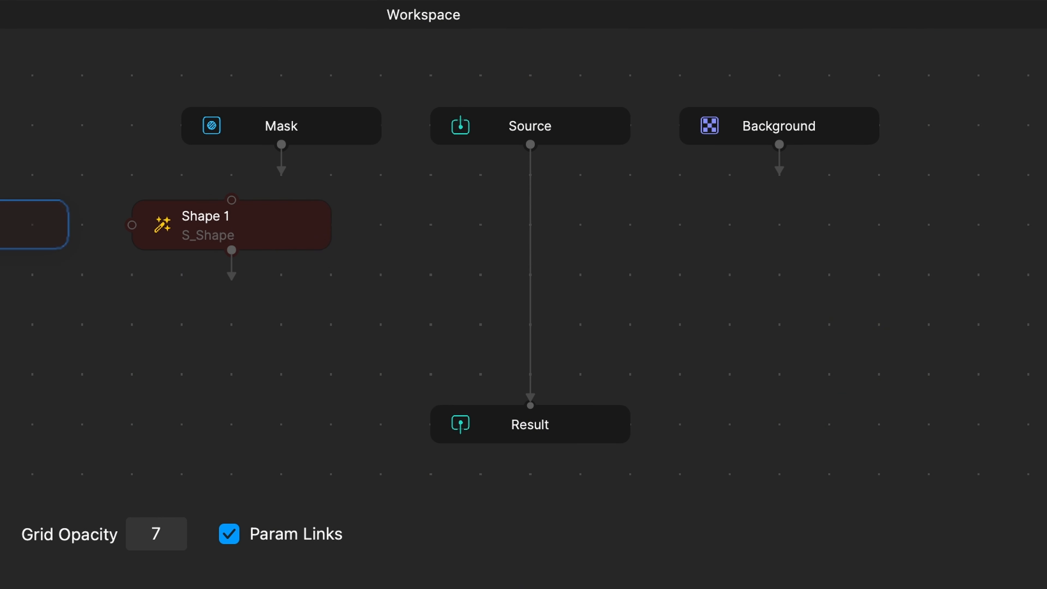
Step: Insert Blur 1 and EdgeRays 1 nodes between Source and Result, and connect the Shape 1 output to the side input of both
{"action": "left_click_drag", "start_coordinate": [0, 223], "coordinate": [530, 223]}
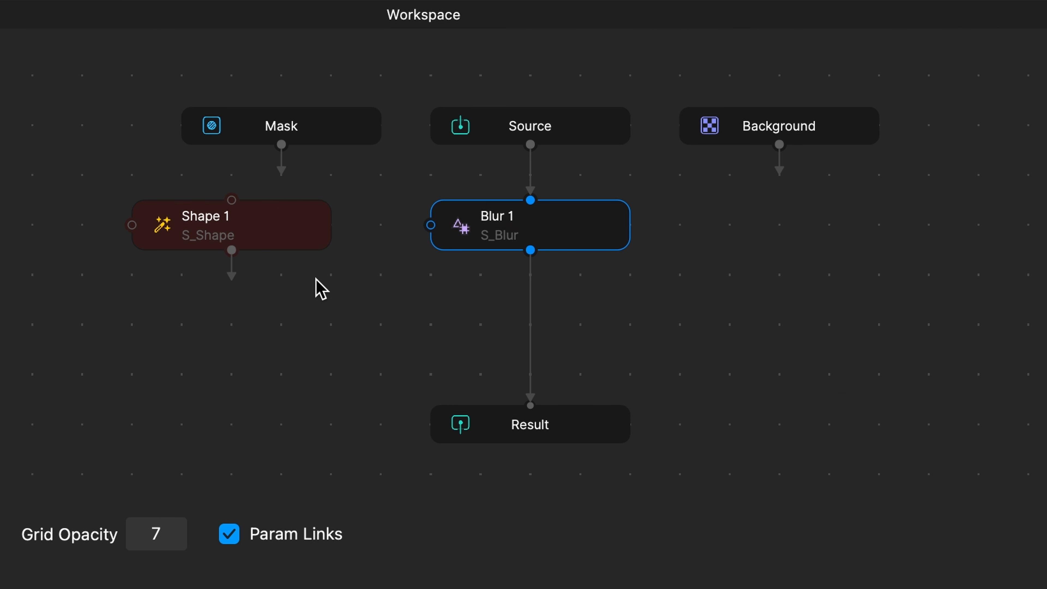
{"action": "left_click_drag", "start_coordinate": [0, 352], "coordinate": [536, 336]}
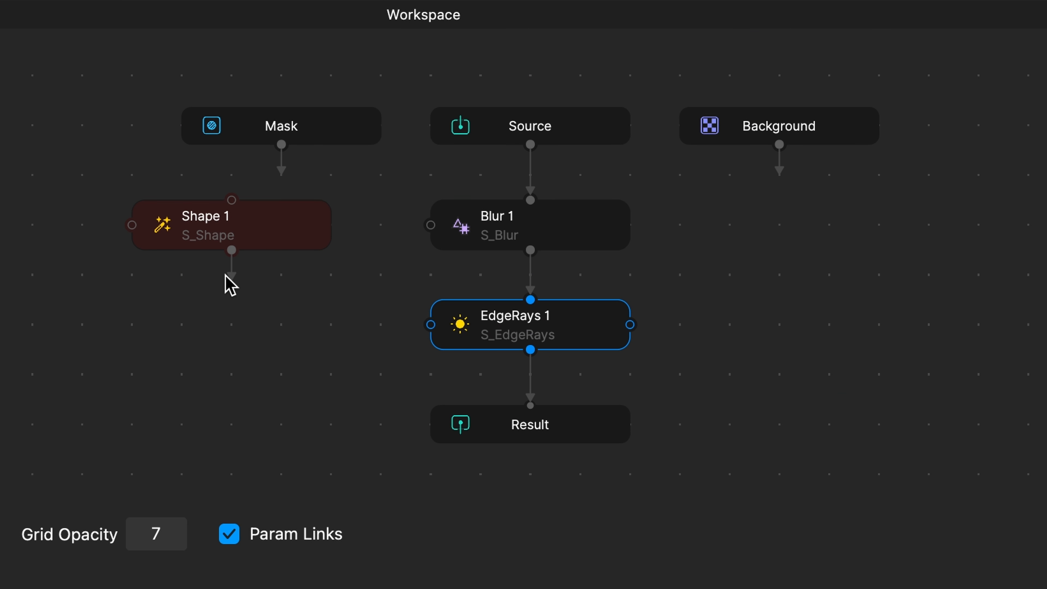
{"action": "left_click_drag", "start_coordinate": [232, 250], "coordinate": [425, 235]}
{"action": "left_click_drag", "start_coordinate": [232, 250], "coordinate": [429, 324]}
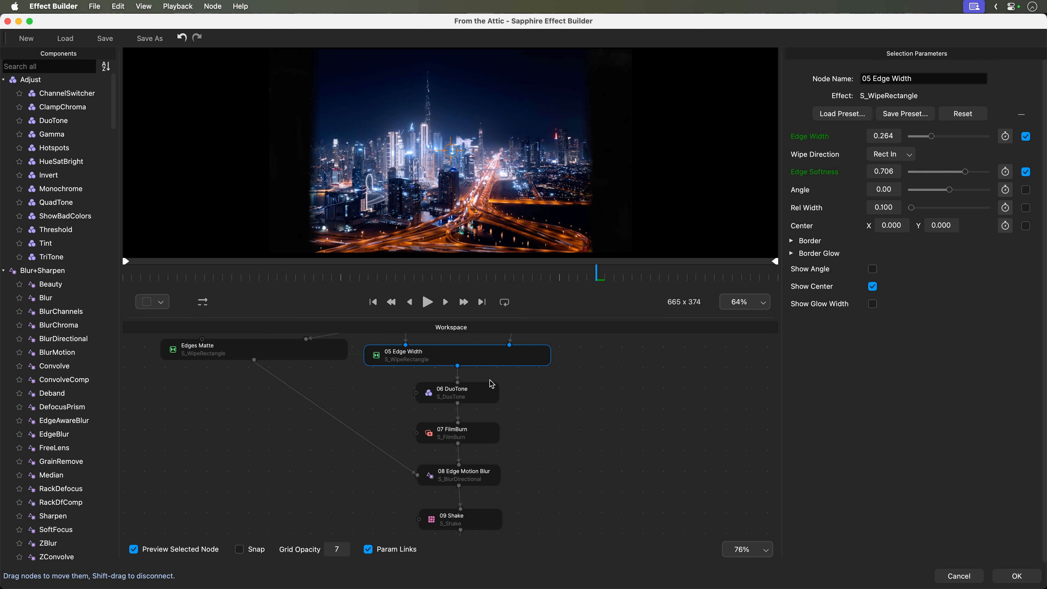
Step: Examine the From the Attic nodes from 07 FilmBurn down to 10 UltraGlow, scrub the preview and accept the effect
{"action": "left_click", "coordinate": [476, 440]}
{"action": "left_click", "coordinate": [477, 481]}
{"action": "left_click", "coordinate": [480, 515]}
{"action": "left_click", "coordinate": [536, 490]}
{"action": "scroll", "coordinate": [536, 490], "scroll_direction": "down", "scroll_amount": 2}
{"action": "scroll", "coordinate": [536, 490], "scroll_direction": "down", "scroll_amount": 3}
{"action": "left_click", "coordinate": [457, 414]}
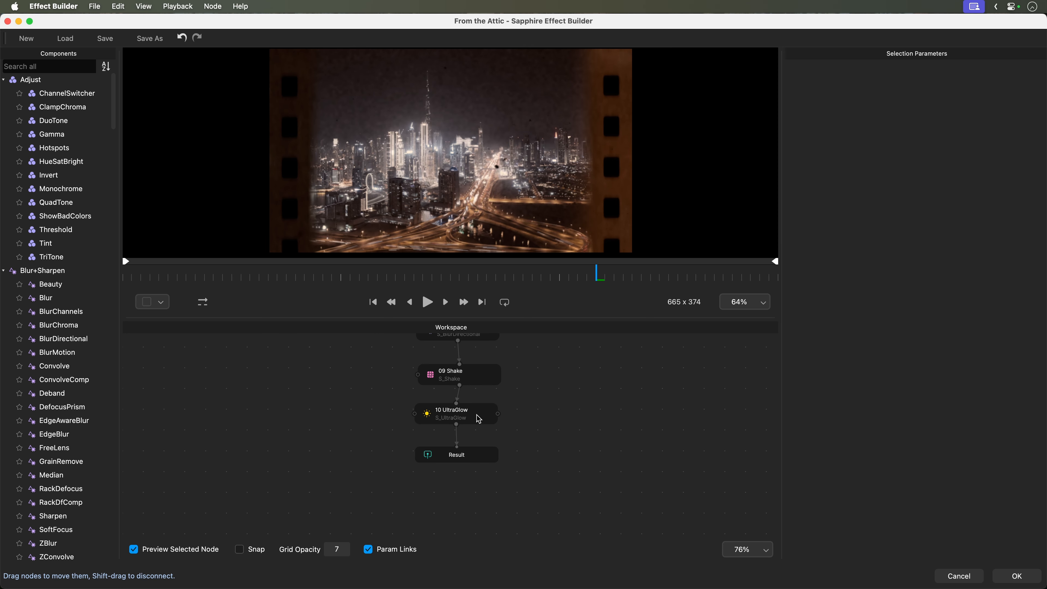
{"action": "left_click_drag", "start_coordinate": [152, 287], "coordinate": [627, 283]}
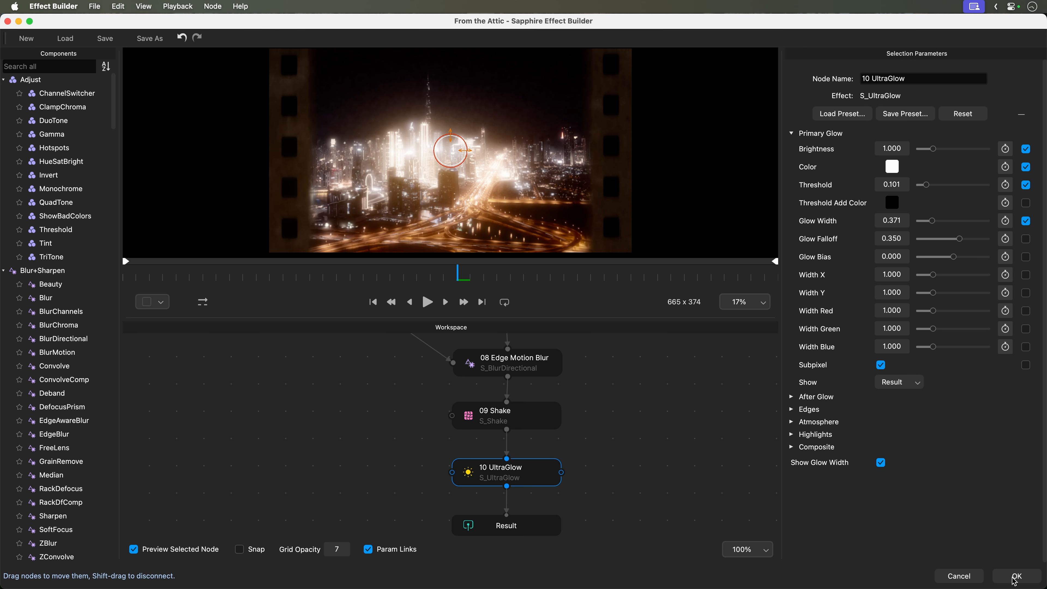
{"action": "left_click", "coordinate": [1015, 576]}
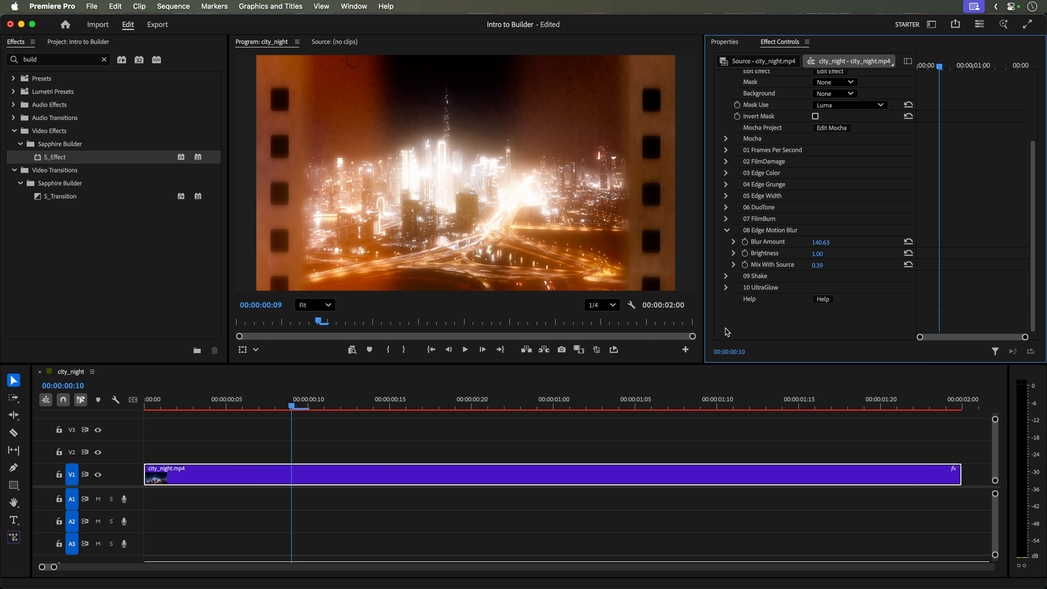
Step: Expand the 09 Shake and 10 UltraGlow parameters, and set the UltraGlow brightness to 0.75 and threshold to 0.20
{"action": "left_click", "coordinate": [725, 276]}
{"action": "scroll", "coordinate": [718, 305], "scroll_direction": "down", "scroll_amount": 3}
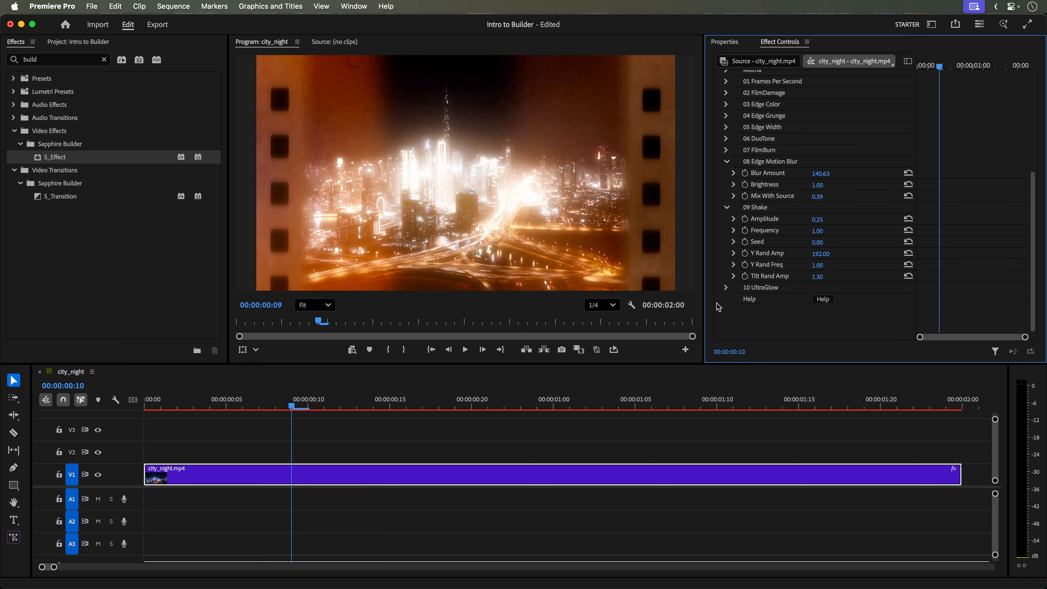
{"action": "left_click", "coordinate": [726, 288]}
{"action": "scroll", "coordinate": [728, 292], "scroll_direction": "down", "scroll_amount": 3}
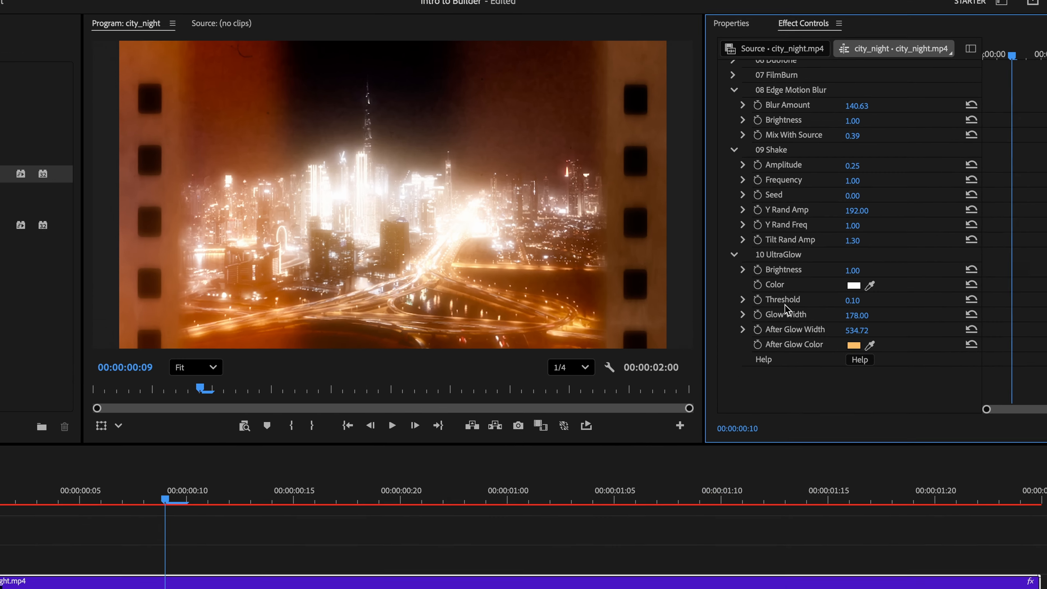
{"action": "left_click", "coordinate": [947, 378]}
{"action": "key", "text": "BackSpace"}
{"action": "type", "text": ".75"}
{"action": "key", "text": "Return"}
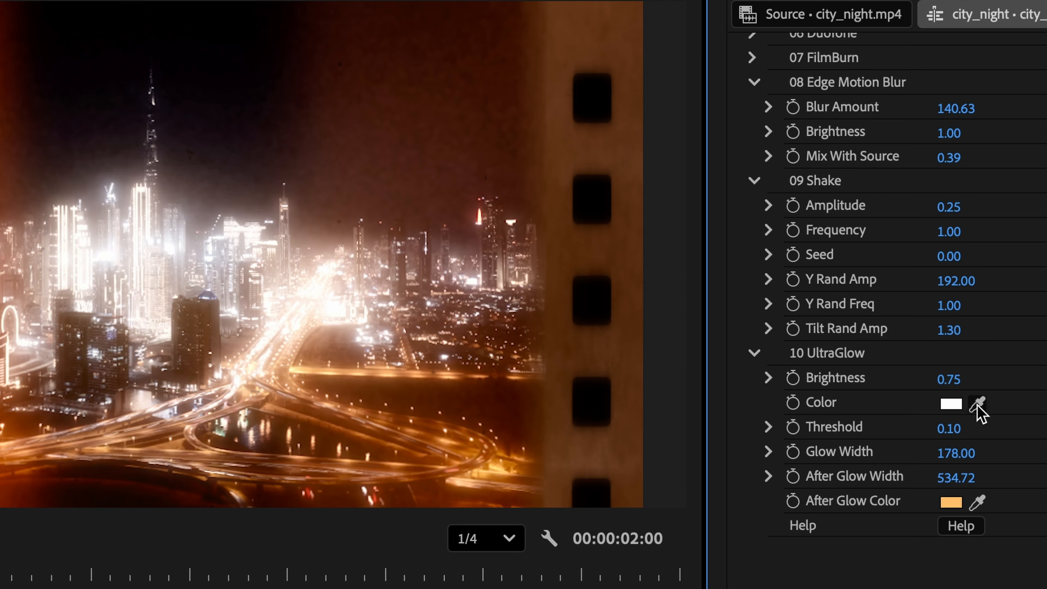
{"action": "left_click", "coordinate": [968, 426]}
{"action": "type", "text": ".2"}
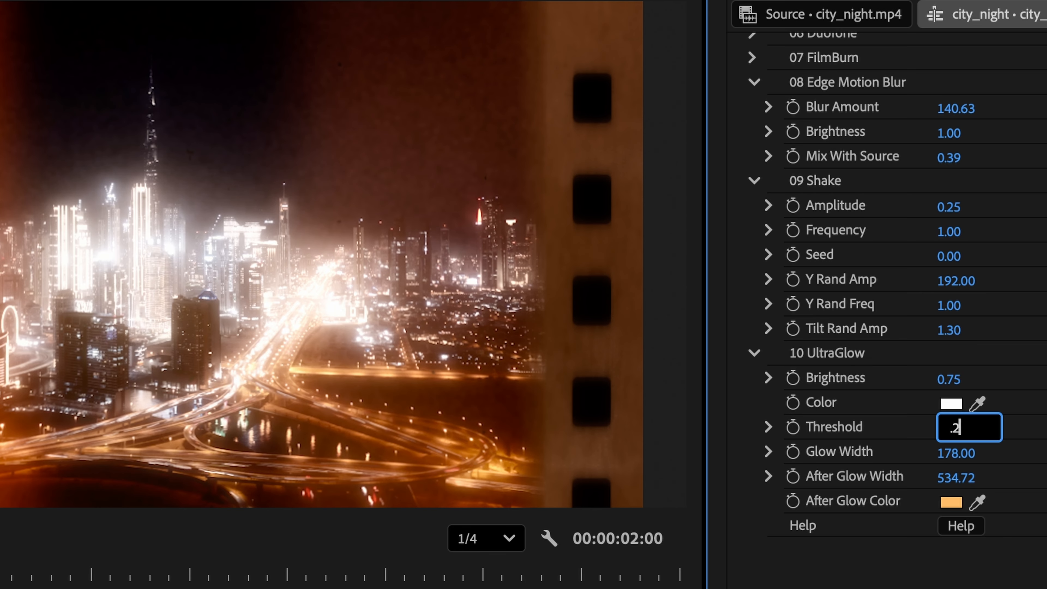
{"action": "key", "text": "Return"}
Step: Change the UltraGlow After Glow Color to blue and scrub through the clip to preview it
{"action": "left_click", "coordinate": [820, 288]}
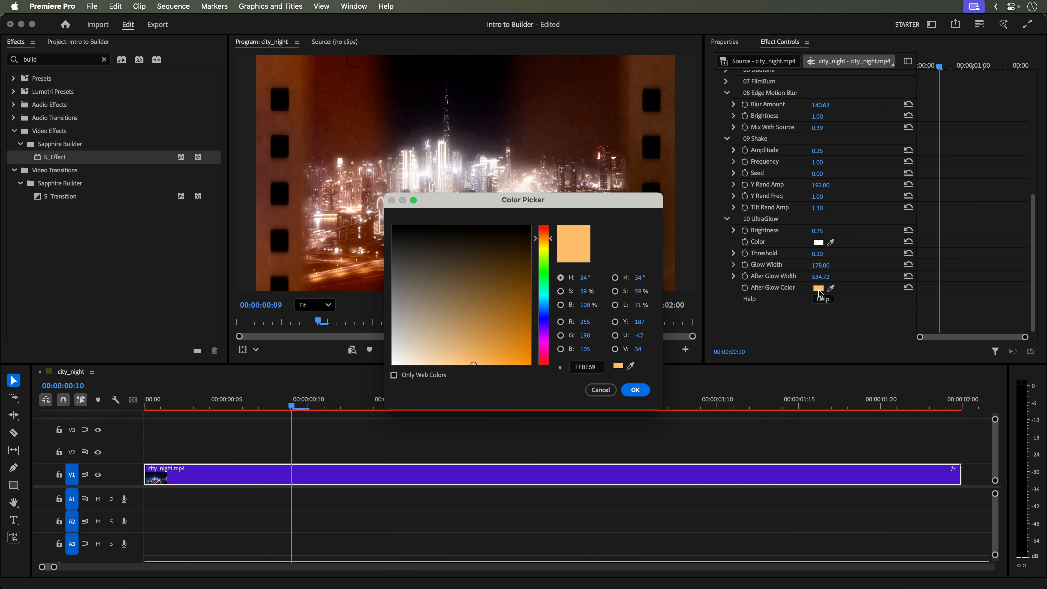
{"action": "left_click_drag", "start_coordinate": [550, 270], "coordinate": [545, 313]}
{"action": "left_click", "coordinate": [635, 390]}
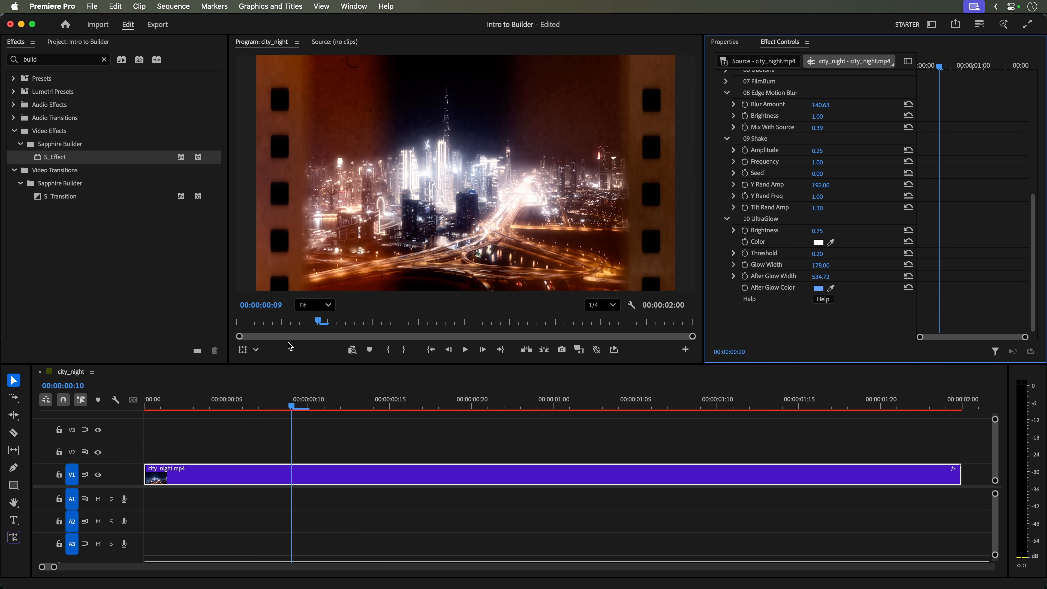
{"action": "left_click_drag", "start_coordinate": [335, 321], "coordinate": [441, 322]}
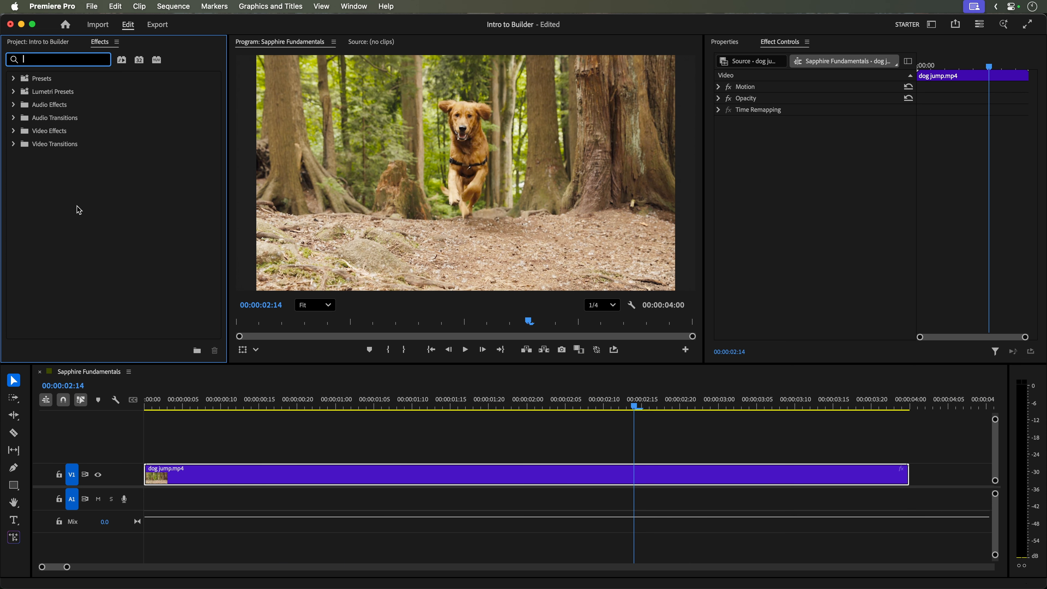
Step: Search the effects for Builder and apply S_Effect to the dog jump.mp4 clip on V1
{"action": "type", "text": "Builder"}
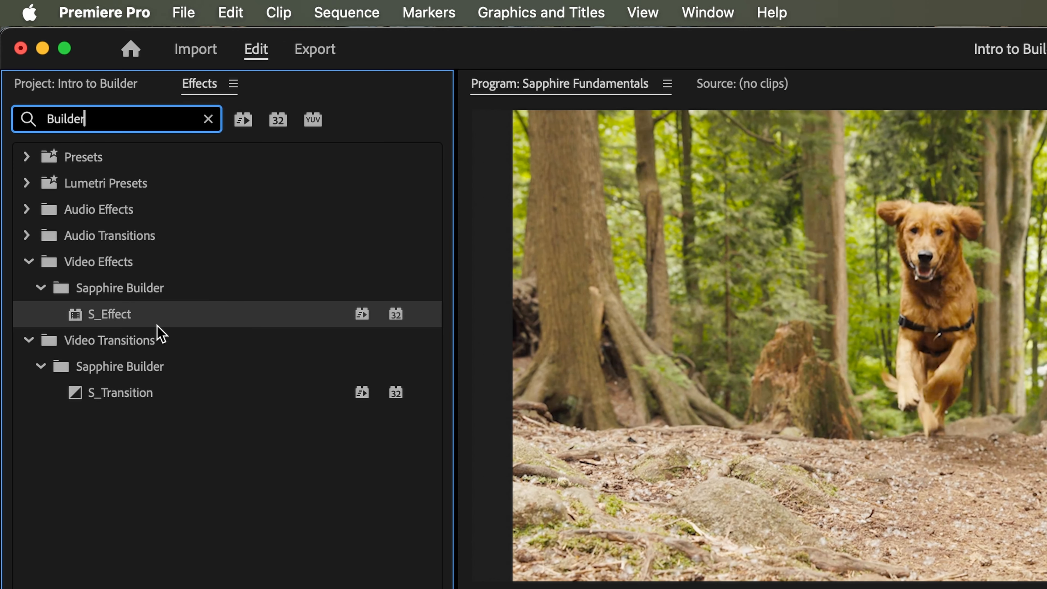
{"action": "left_click", "coordinate": [171, 398]}
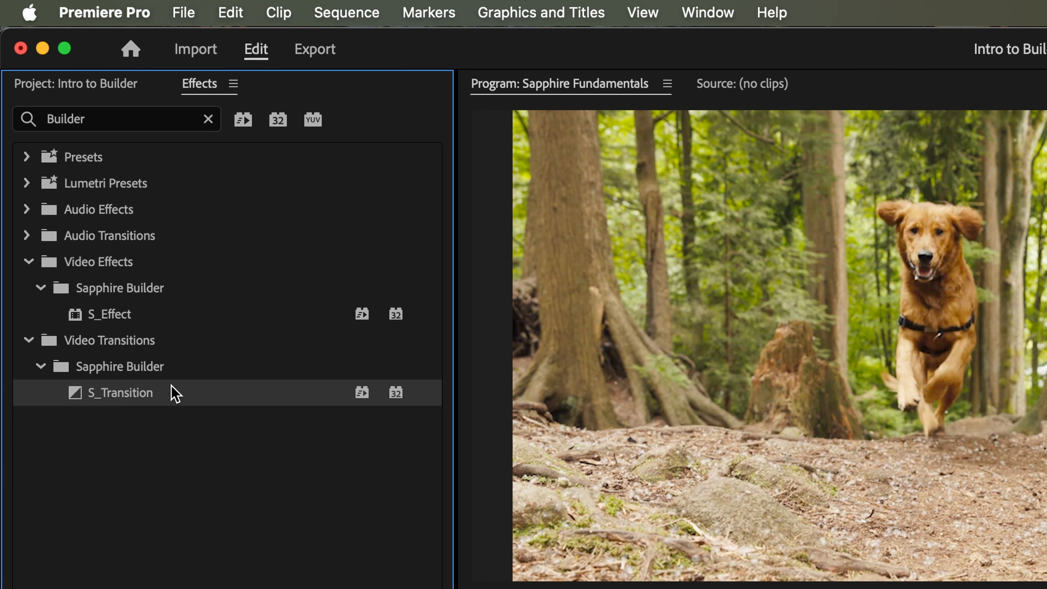
{"action": "left_click", "coordinate": [155, 316]}
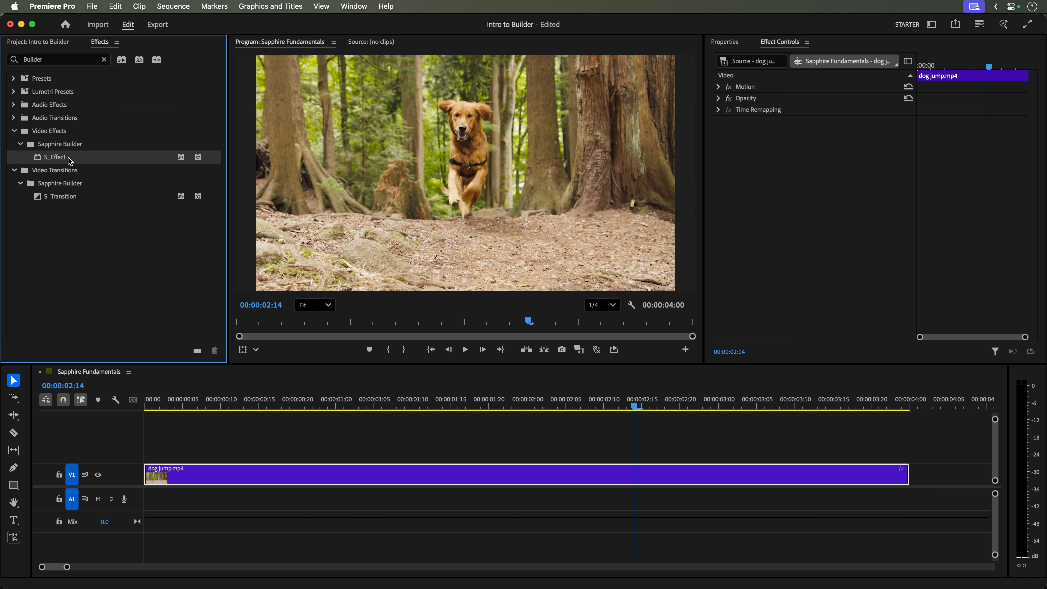
{"action": "left_click_drag", "start_coordinate": [66, 158], "coordinate": [440, 472]}
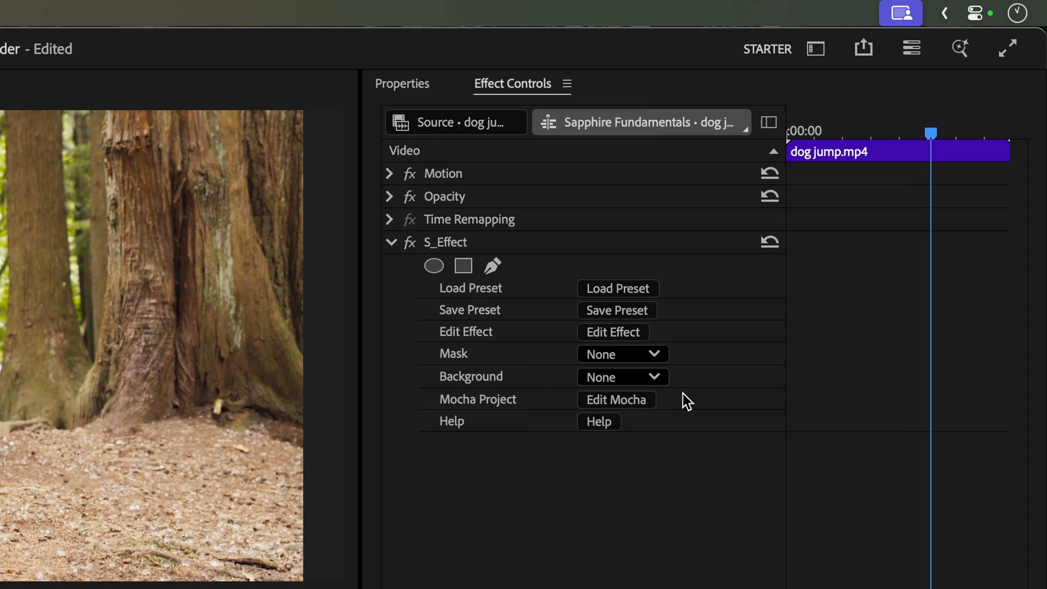
Step: Open the S_Effect preset browser and look through the Blurred and Color Correction groups and the list of effects
{"action": "left_click", "coordinate": [643, 290]}
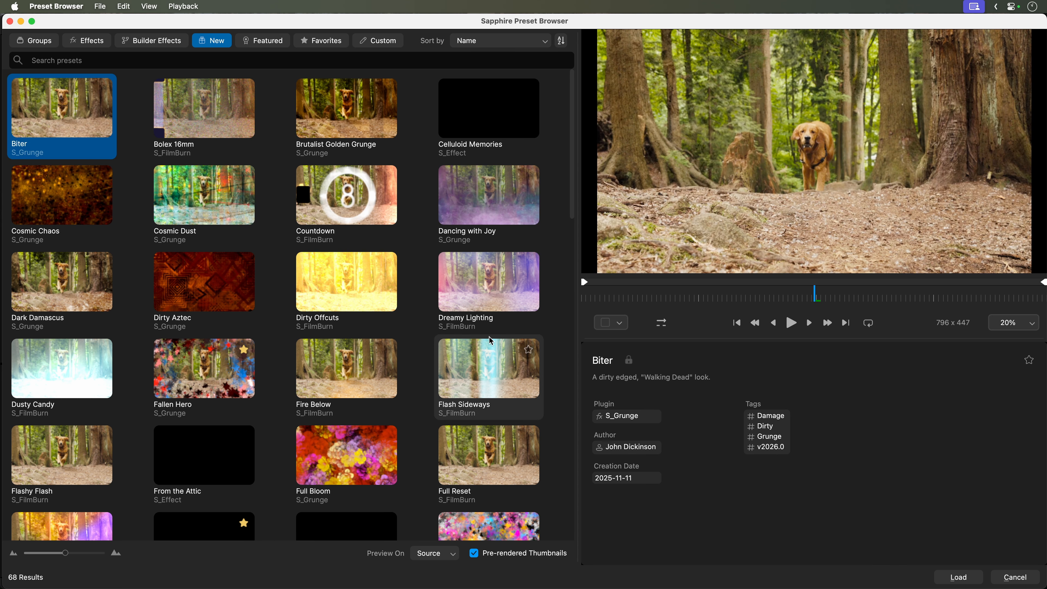
{"action": "left_click", "coordinate": [41, 42]}
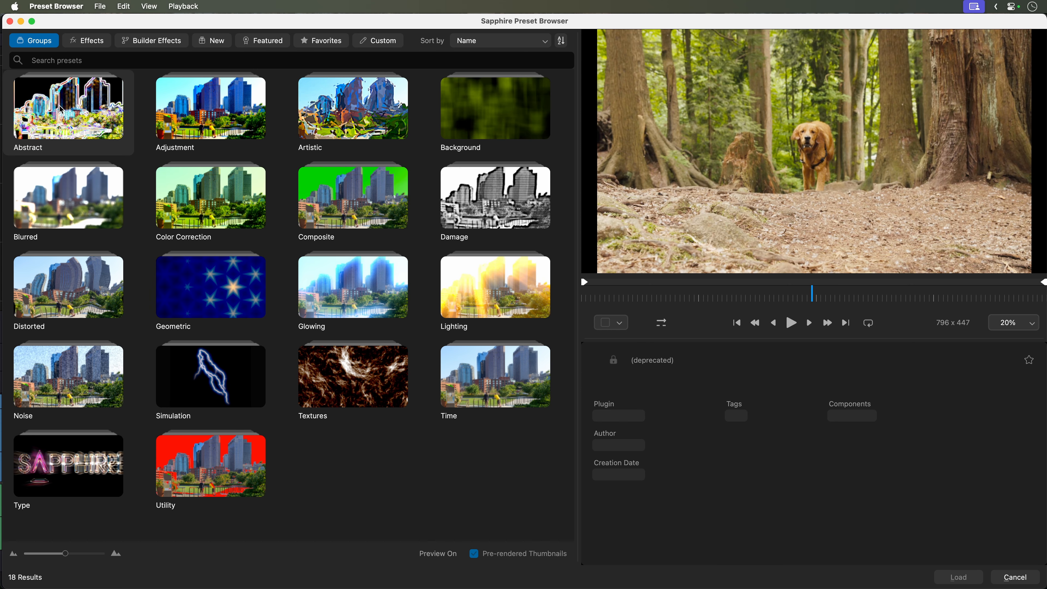
{"action": "left_click", "coordinate": [74, 206]}
{"action": "left_click", "coordinate": [72, 61]}
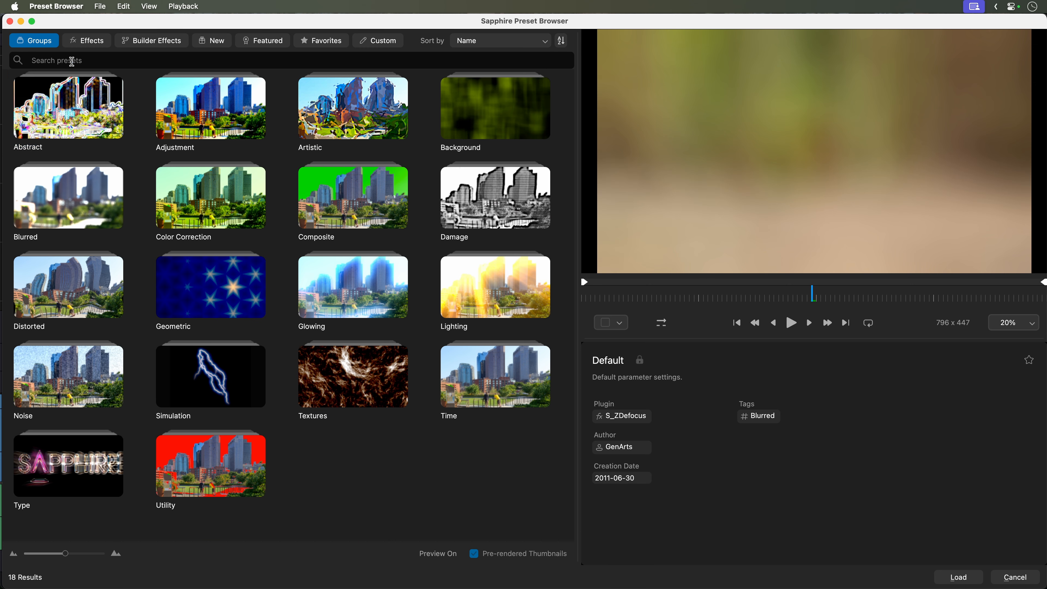
{"action": "left_click", "coordinate": [211, 209]}
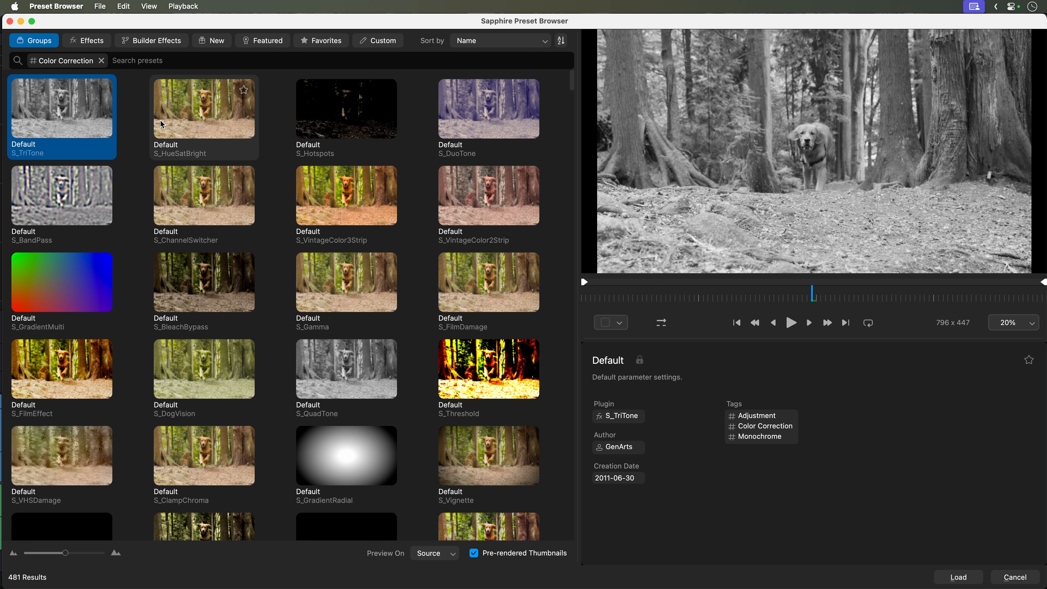
{"action": "left_click", "coordinate": [101, 61]}
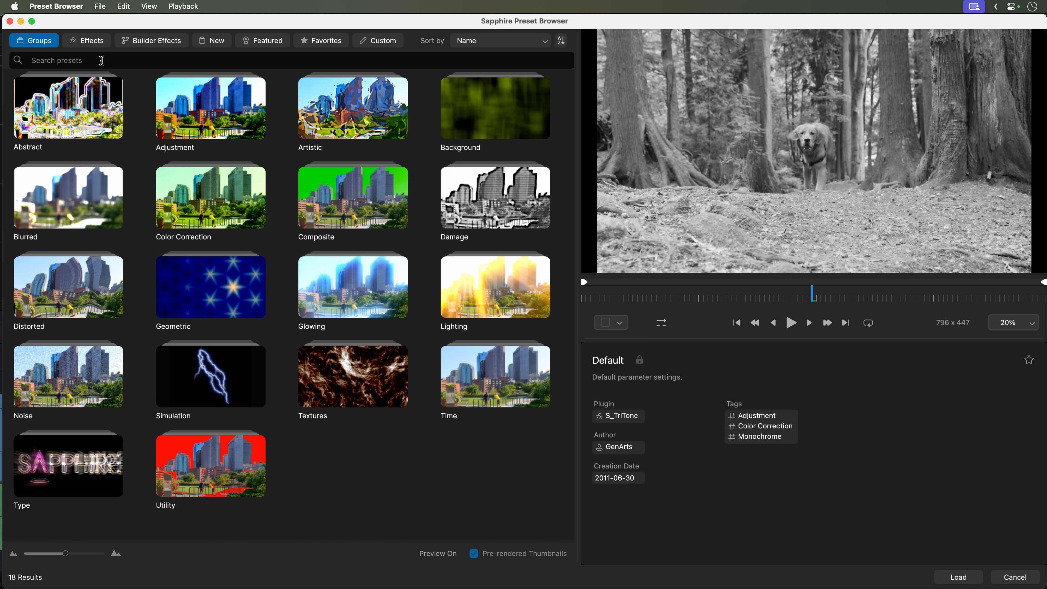
{"action": "left_click", "coordinate": [95, 43]}
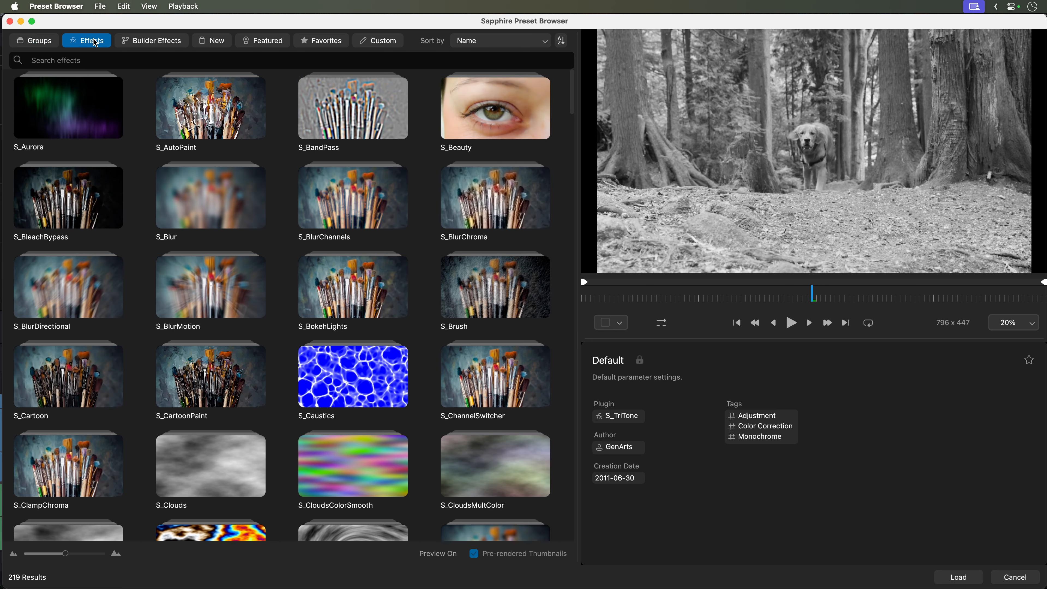
Step: Find the CSI Zoomed Magnification preset among the builder effects using the search csi, load it and scrub the clip
{"action": "left_click", "coordinate": [158, 45]}
{"action": "left_click", "coordinate": [370, 62]}
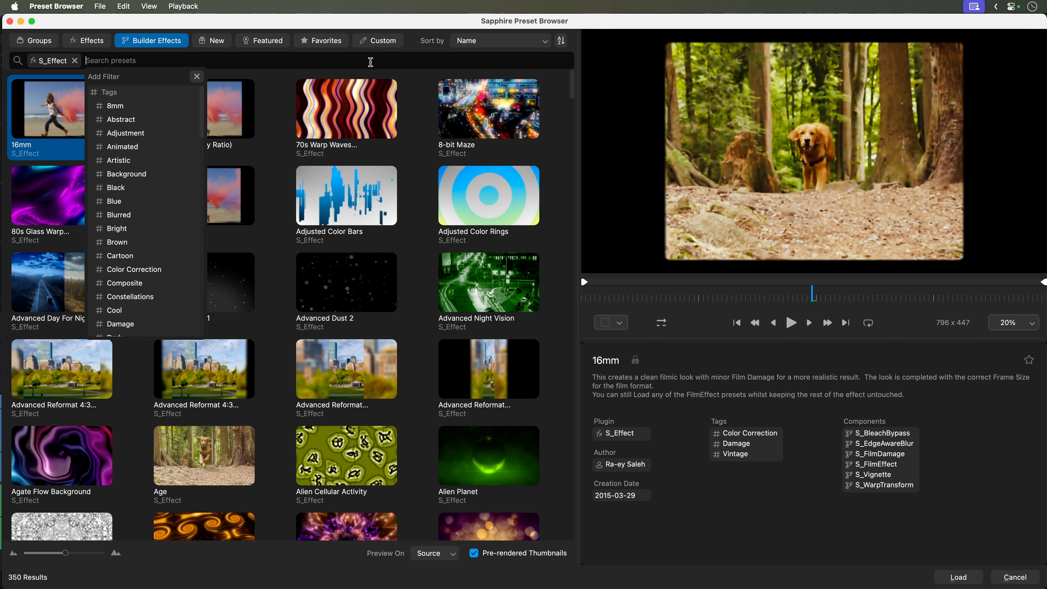
{"action": "type", "text": "csi"}
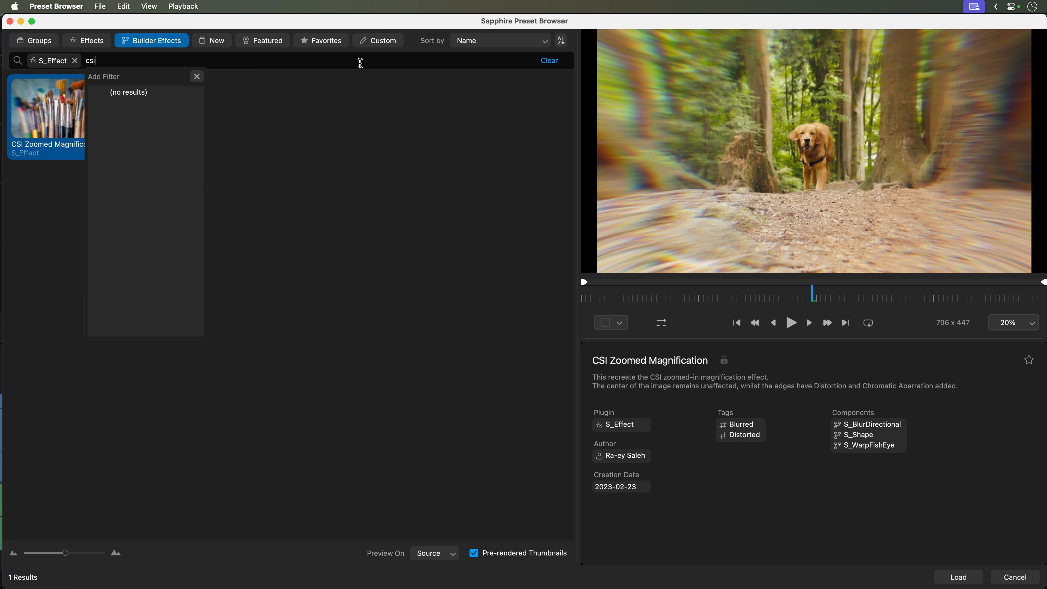
{"action": "left_click", "coordinate": [50, 112]}
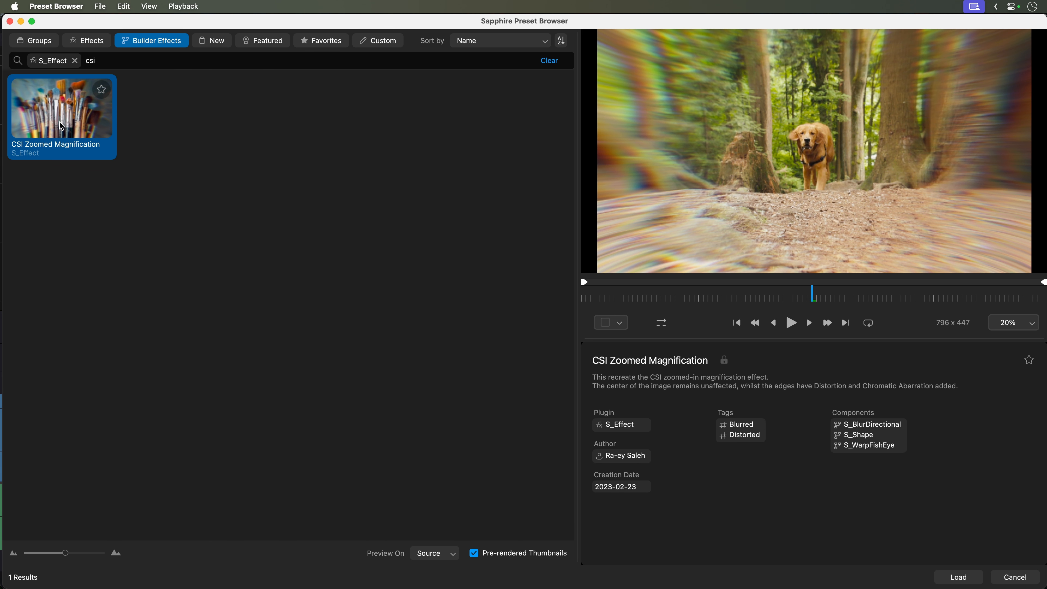
{"action": "left_click_drag", "start_coordinate": [823, 296], "coordinate": [765, 293]}
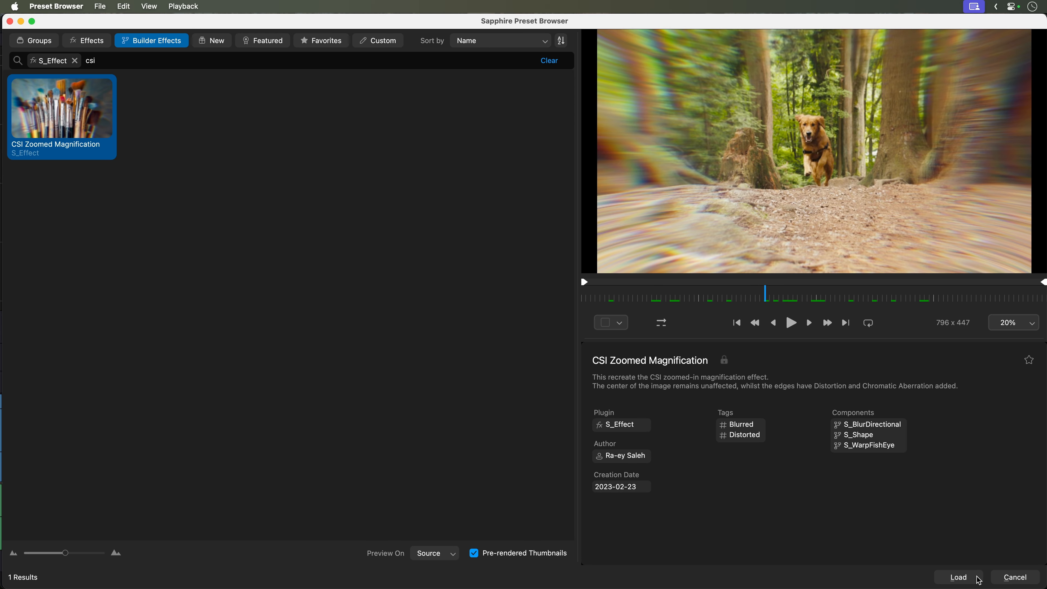
{"action": "left_click", "coordinate": [959, 578]}
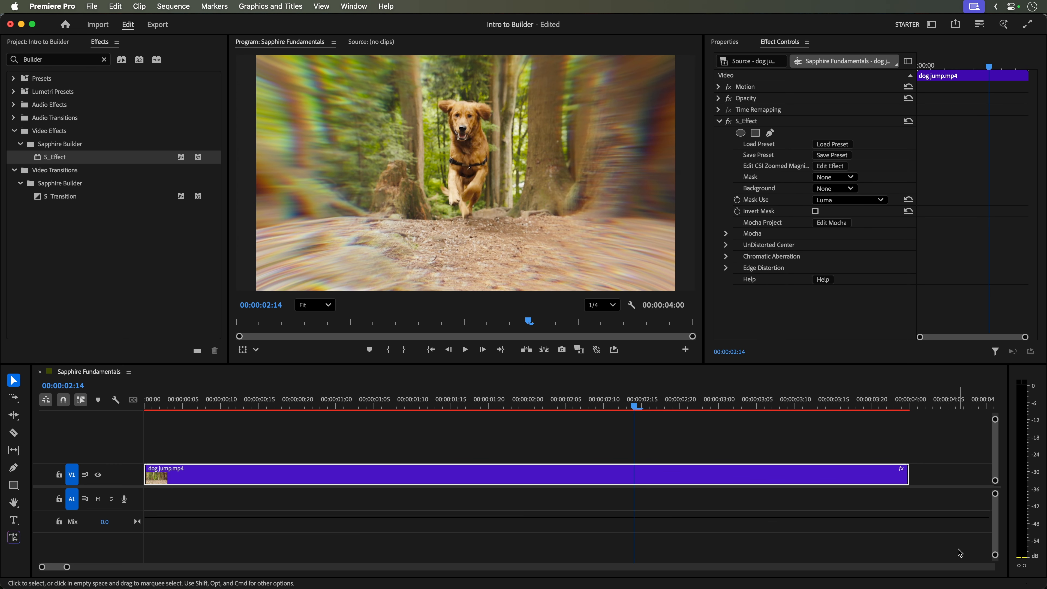
{"action": "left_click_drag", "start_coordinate": [638, 406], "coordinate": [694, 397]}
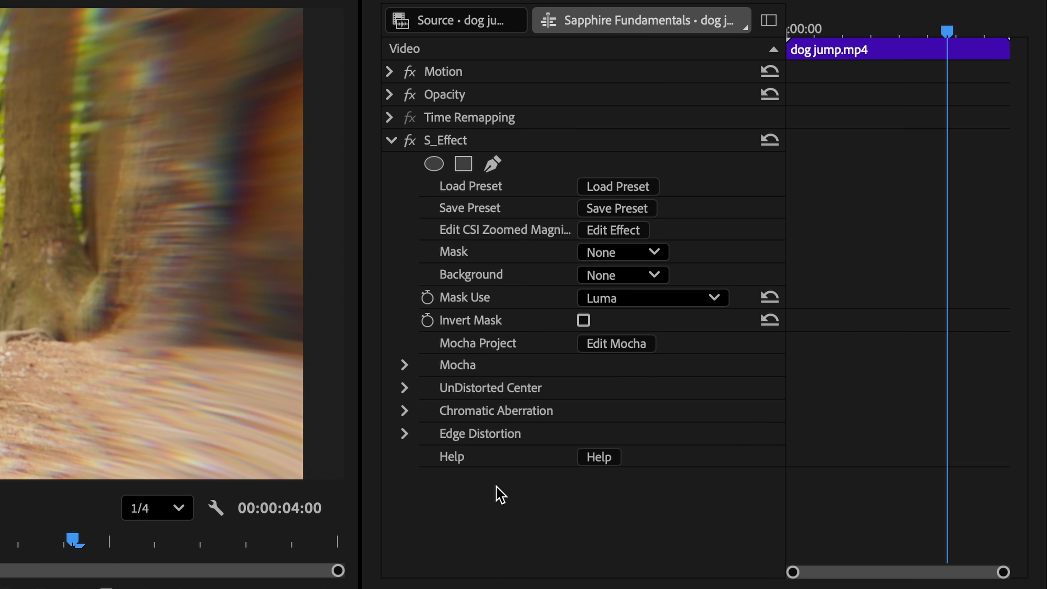
Step: Examine the Edge Distortion, Chromatic Aberration and UnDistorted Center parameters of S_Effect, and collapse them again
{"action": "left_click", "coordinate": [404, 433]}
{"action": "left_click", "coordinate": [404, 411]}
{"action": "left_click", "coordinate": [405, 388]}
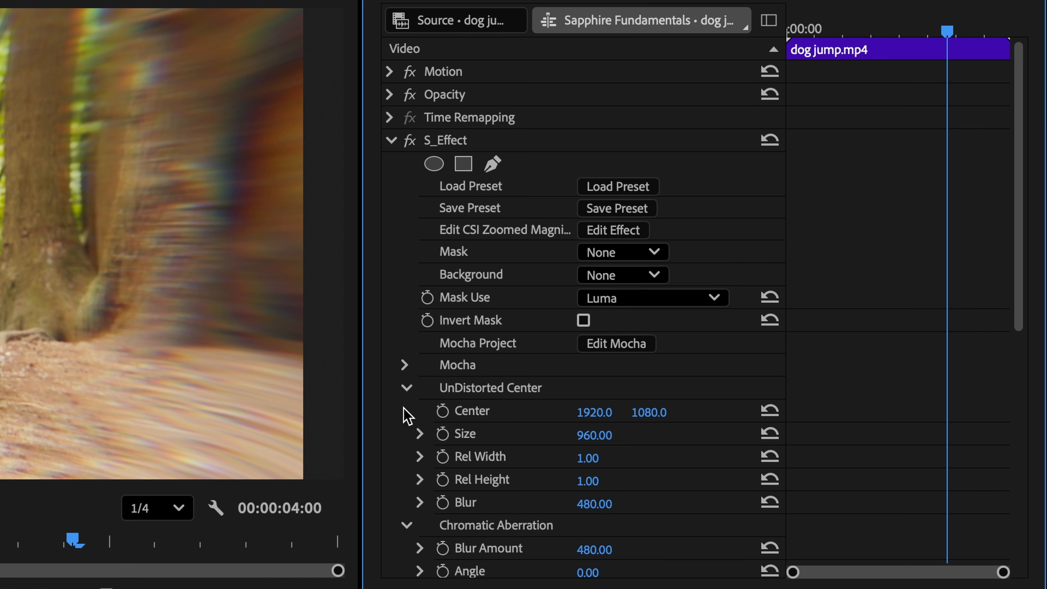
{"action": "left_click", "coordinate": [404, 388]}
{"action": "left_click", "coordinate": [404, 411]}
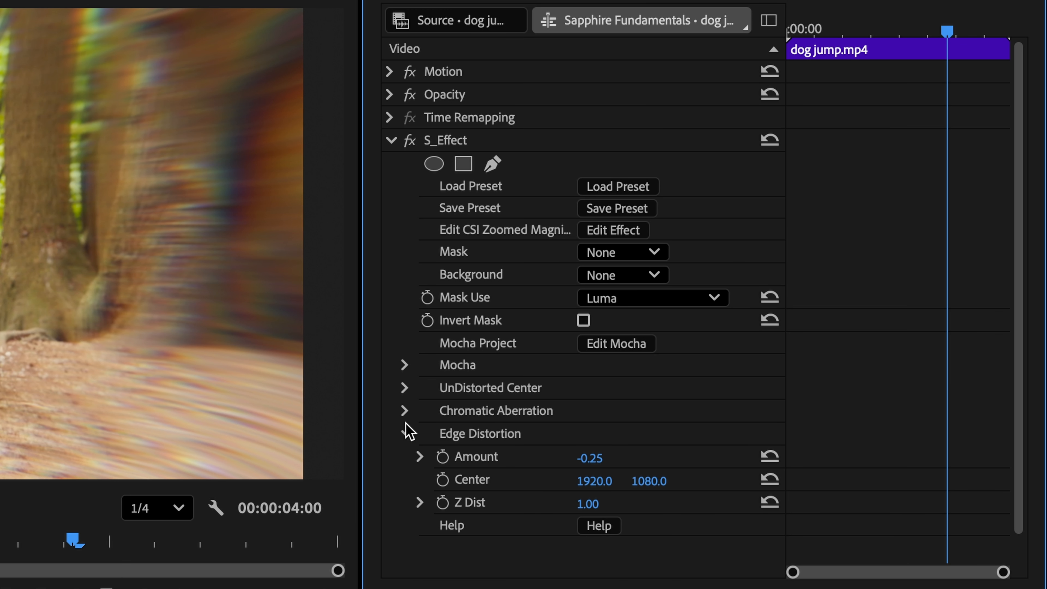
{"action": "left_click", "coordinate": [404, 433]}
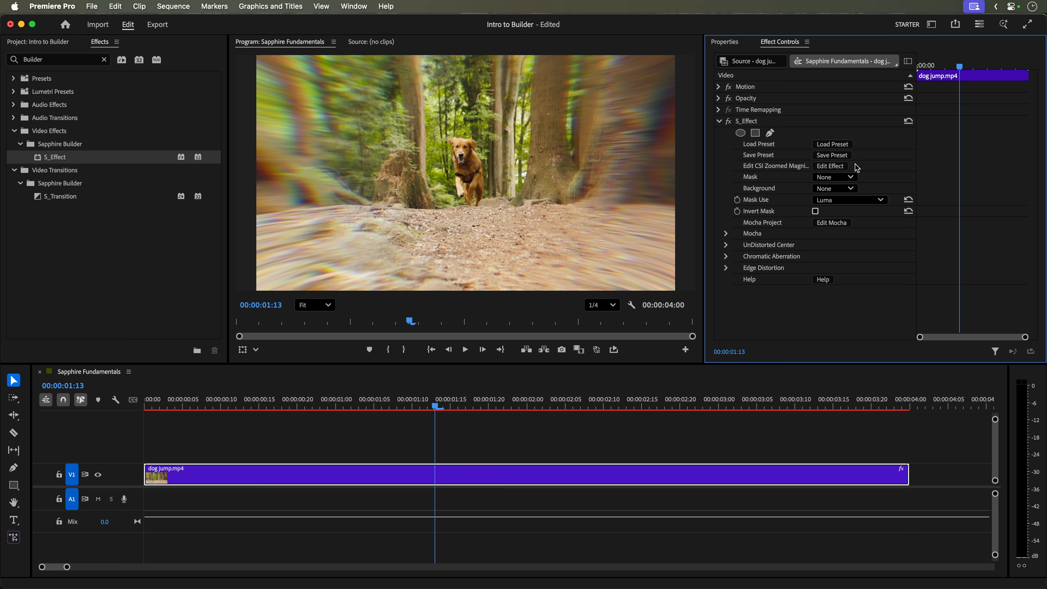
Step: Open the CSI Zoomed Magnification effect for editing, play back its preview and select the Source node
{"action": "left_click", "coordinate": [840, 167]}
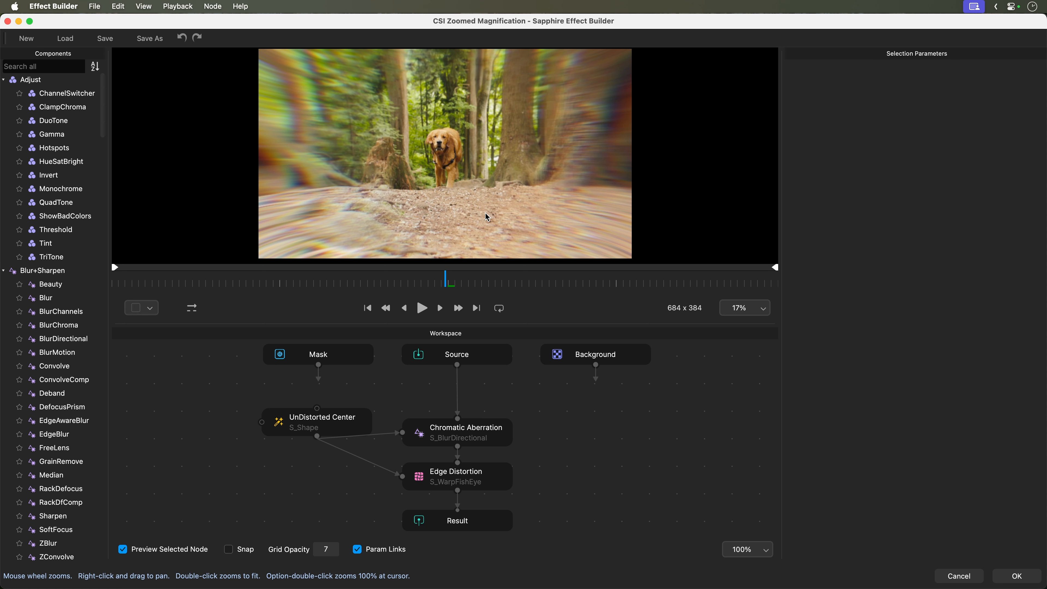
{"action": "left_click", "coordinate": [422, 308]}
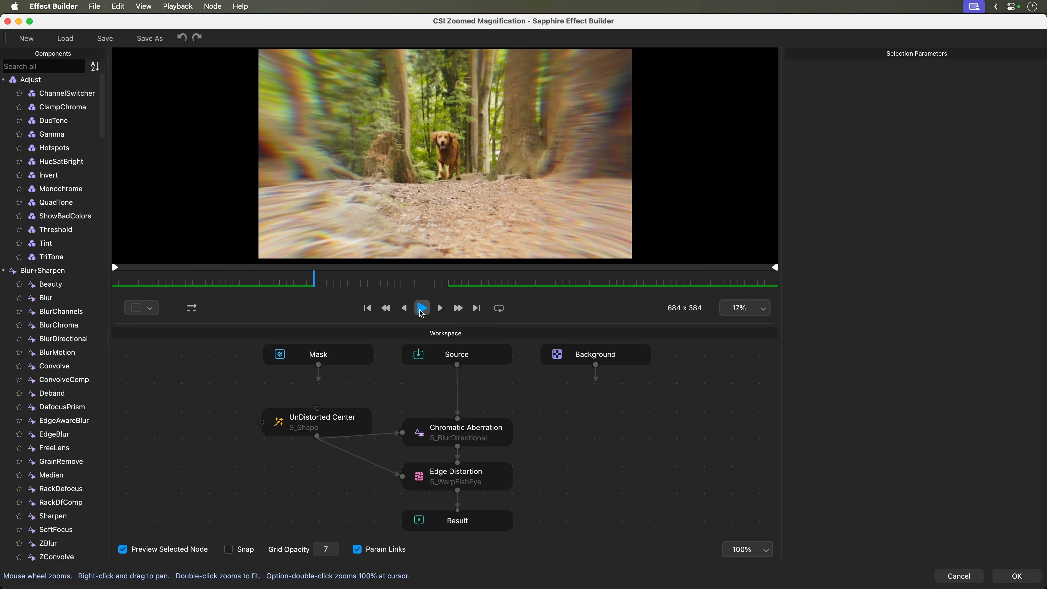
{"action": "left_click", "coordinate": [422, 314]}
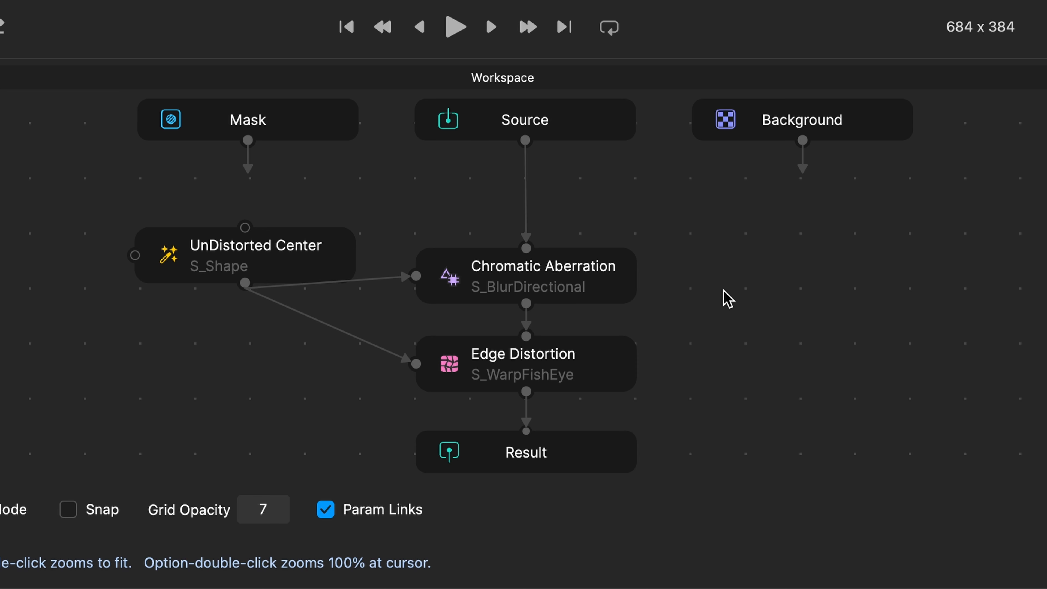
{"action": "left_click", "coordinate": [592, 122]}
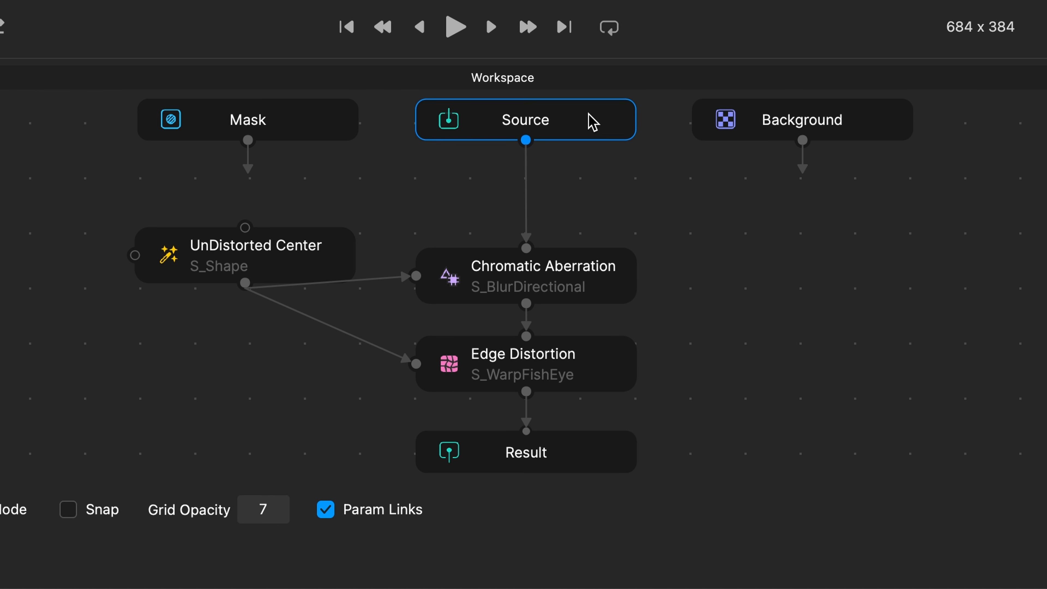